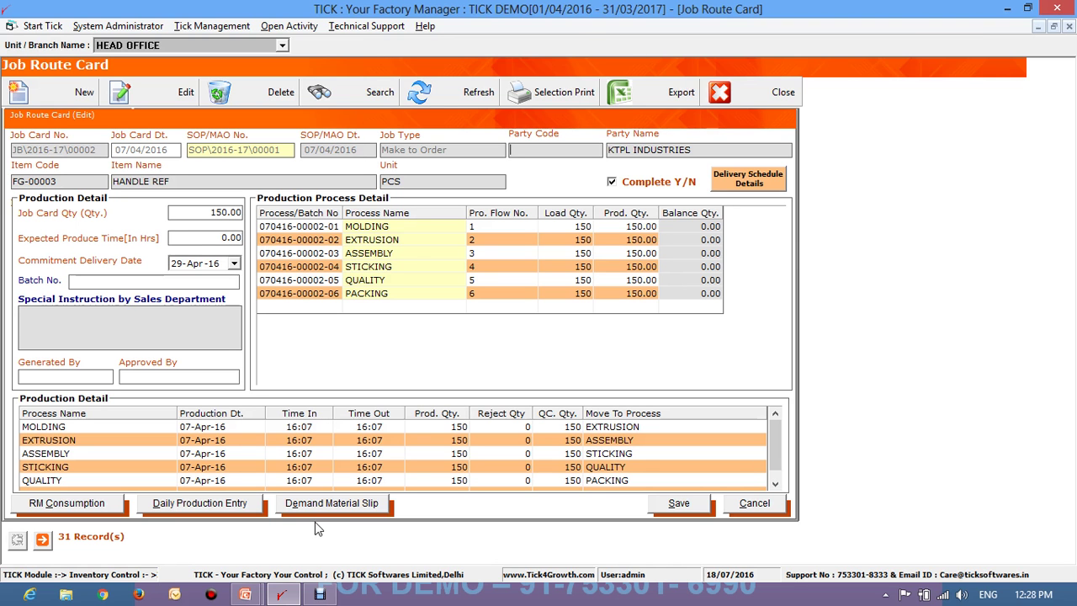
# Review the BOM materials on the HANDLE REF job card's demand material slip, then close the slip without saving.
pyautogui.click(334, 509)
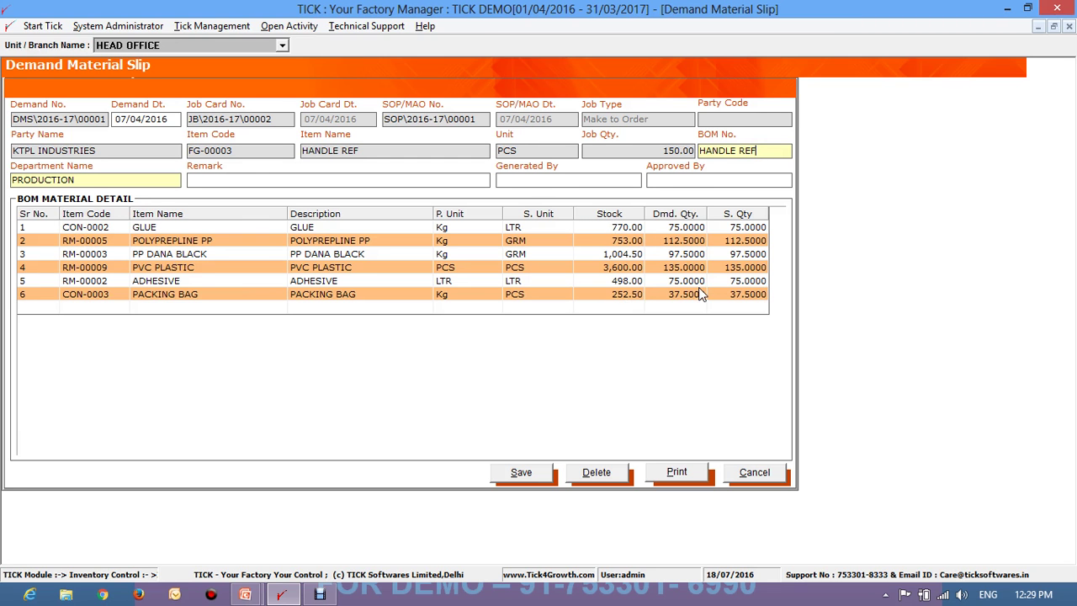
pyautogui.click(744, 473)
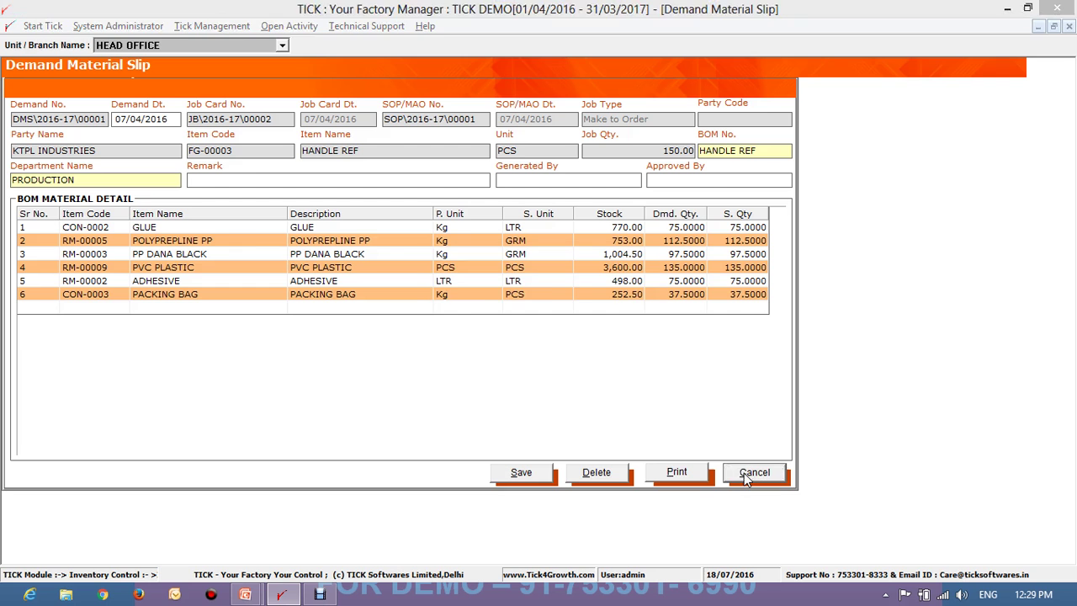
pyautogui.click(530, 354)
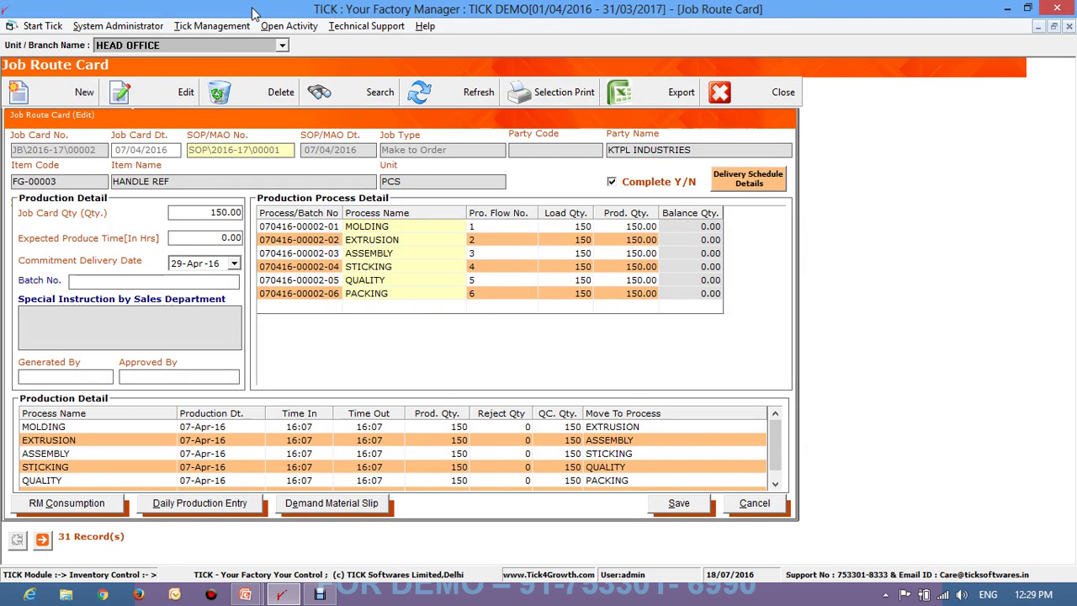
# Switch to Issue Slip Material, review the material detail of the slip dated 17/03/2016, and close the module.
pyautogui.click(269, 29)
pyautogui.click(282, 98)
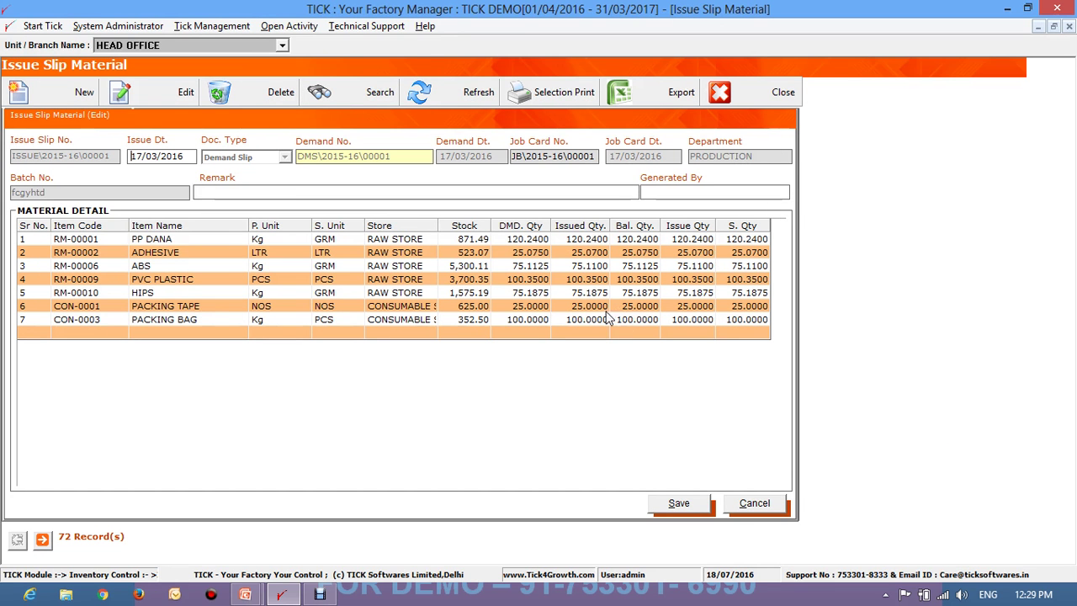
pyautogui.click(731, 503)
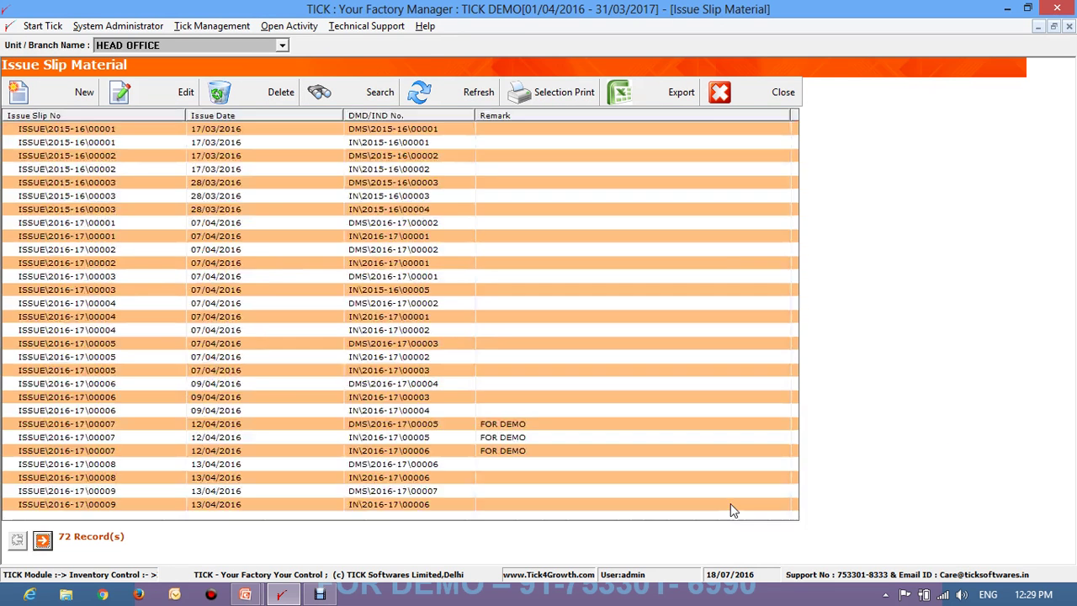
pyautogui.click(721, 93)
pyautogui.click(543, 352)
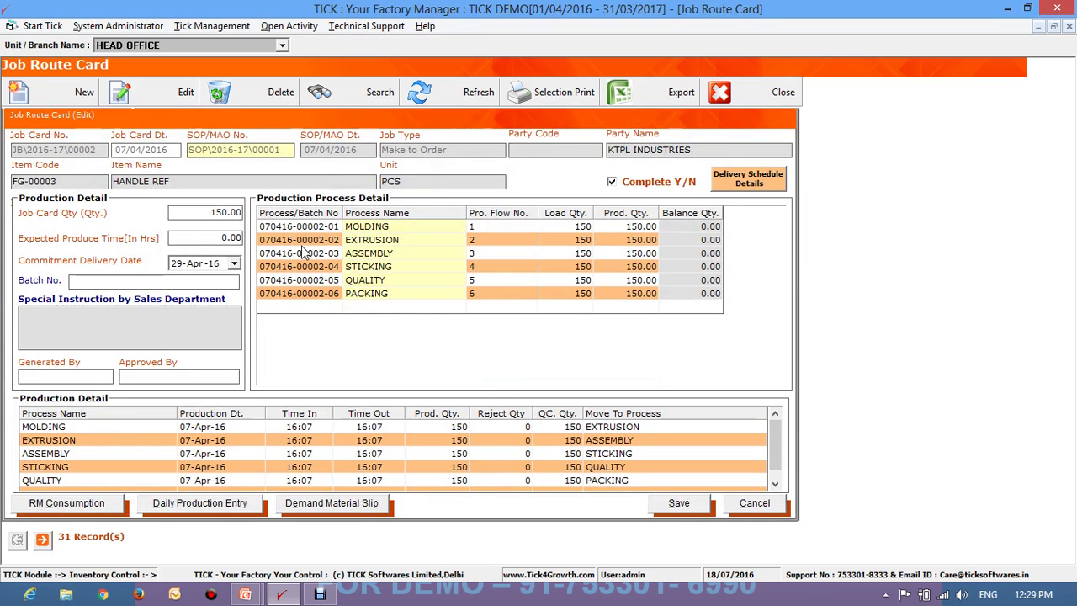
# Save the raw material consumption voucher for the HANDLE REF job card and return to the job card.
pyautogui.click(107, 505)
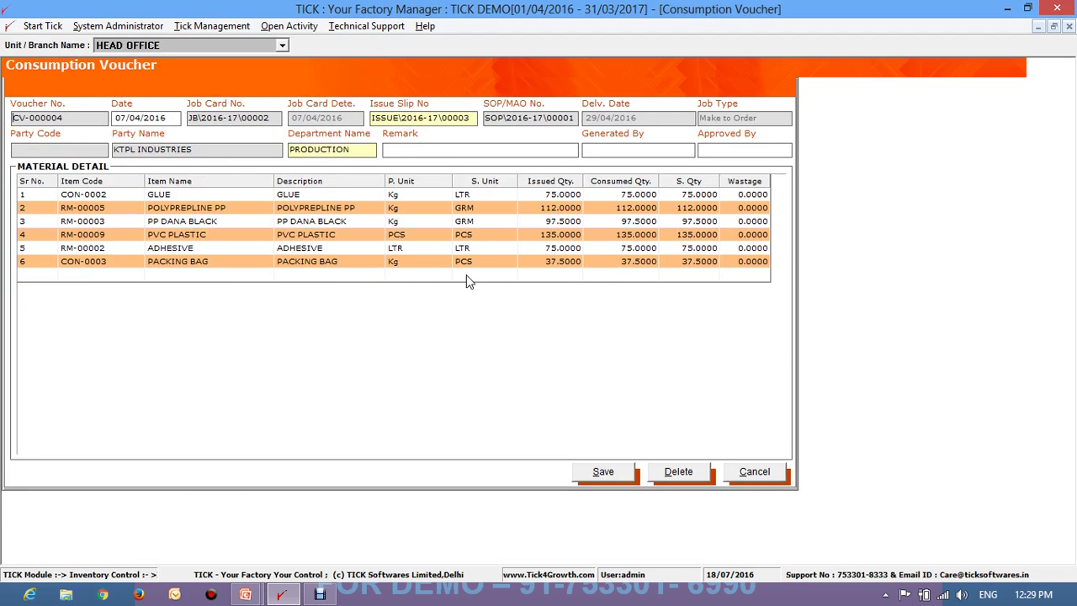
pyautogui.click(623, 475)
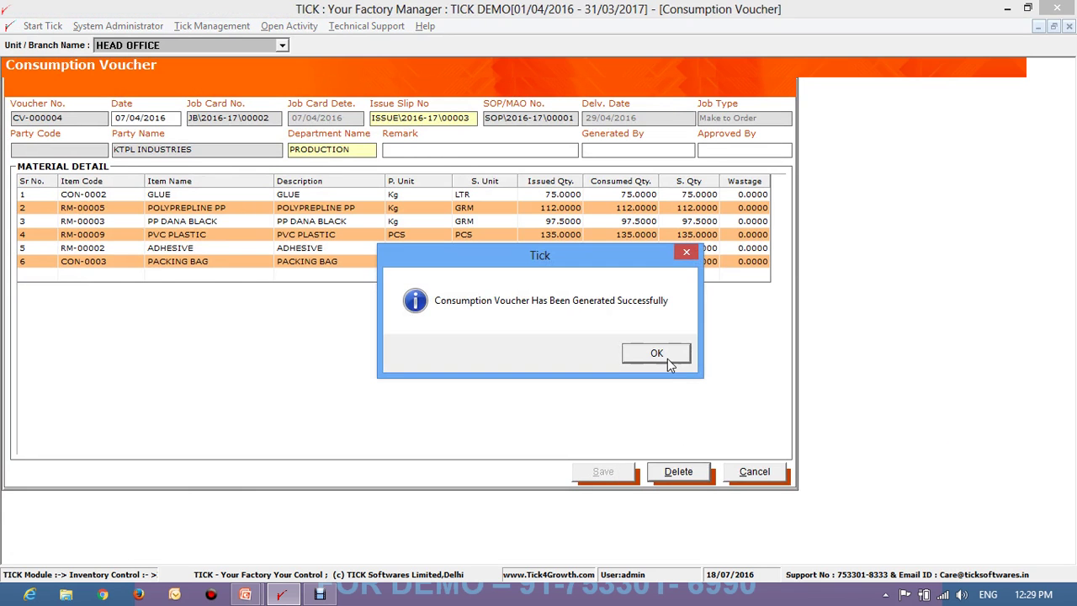
pyautogui.click(667, 359)
pyautogui.click(537, 361)
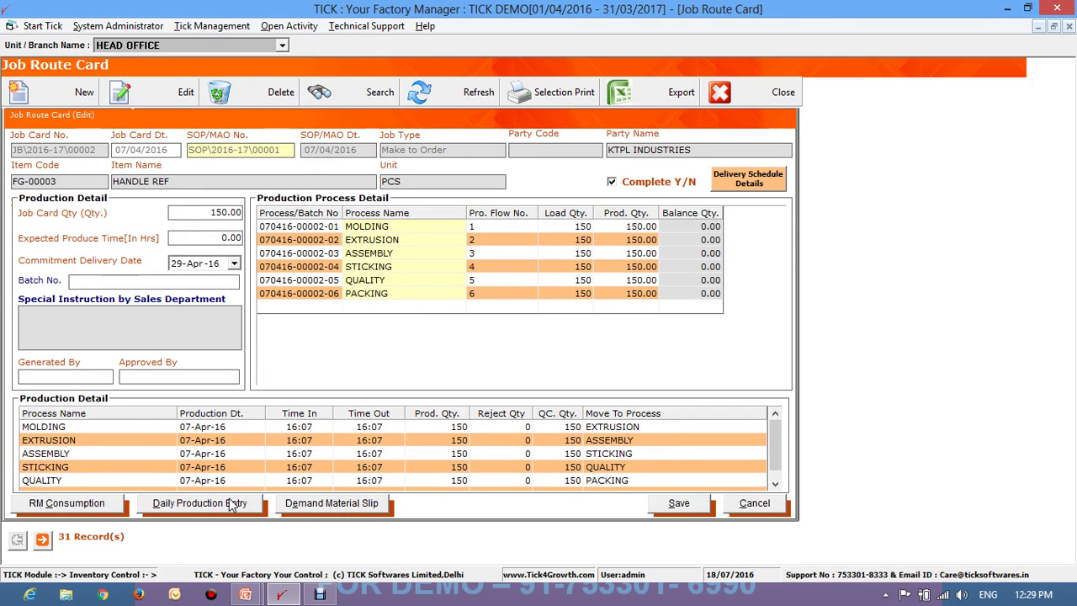
# Look up the selectable processes in the job card's Daily Production Entry form, then close the form without an entry.
pyautogui.click(233, 503)
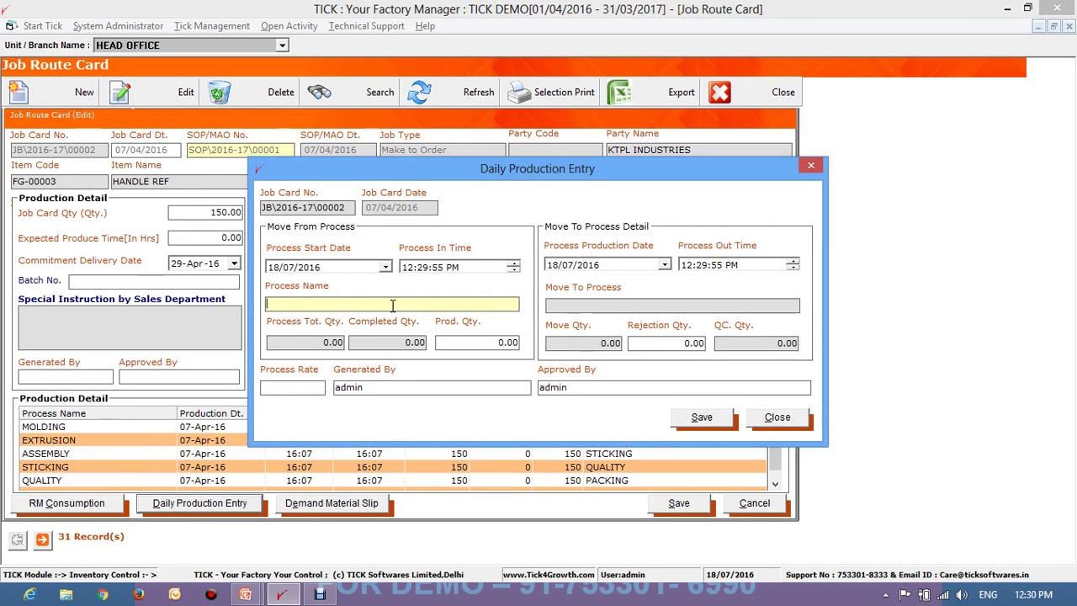
pyautogui.click(392, 305)
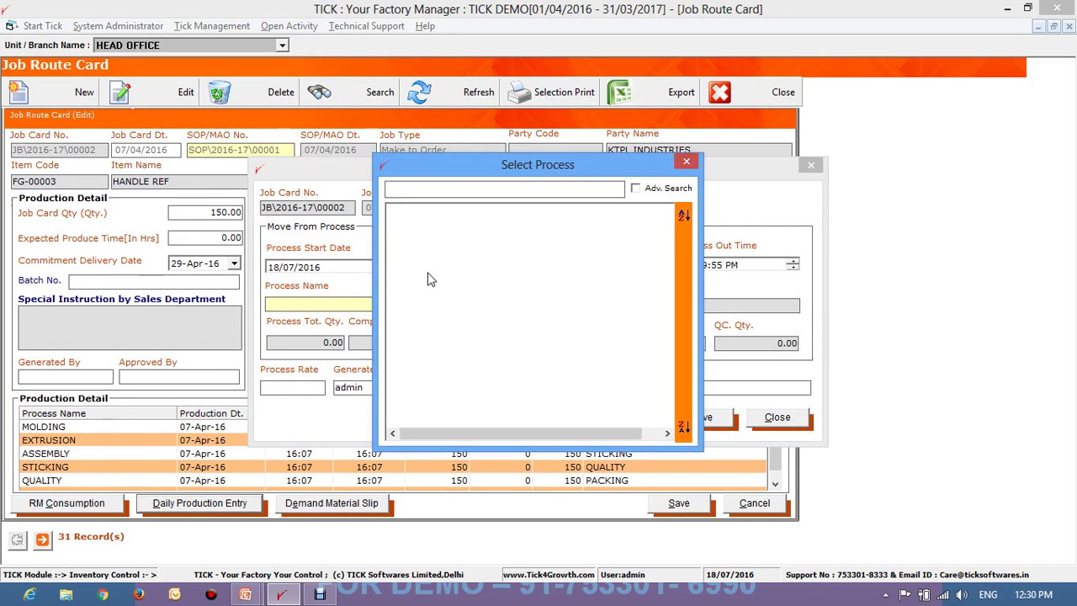
pyautogui.click(686, 163)
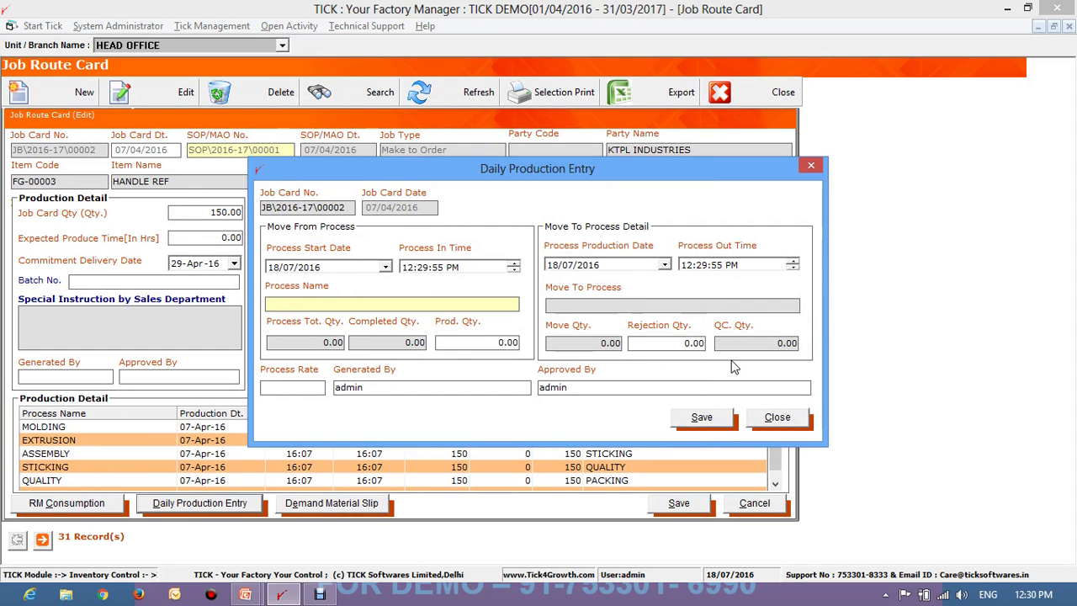
pyautogui.click(772, 418)
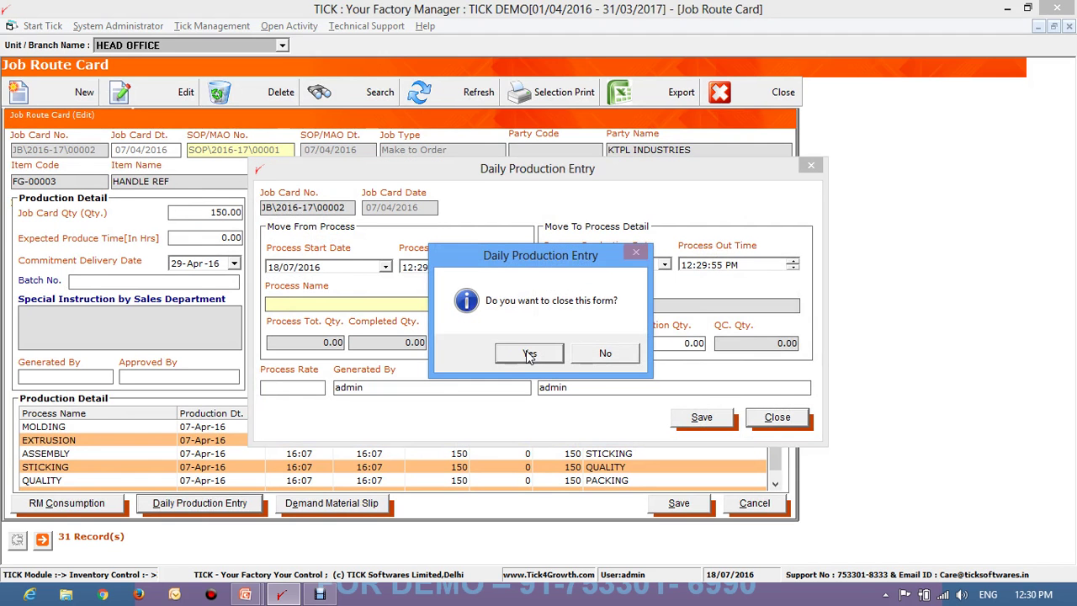
pyautogui.click(529, 354)
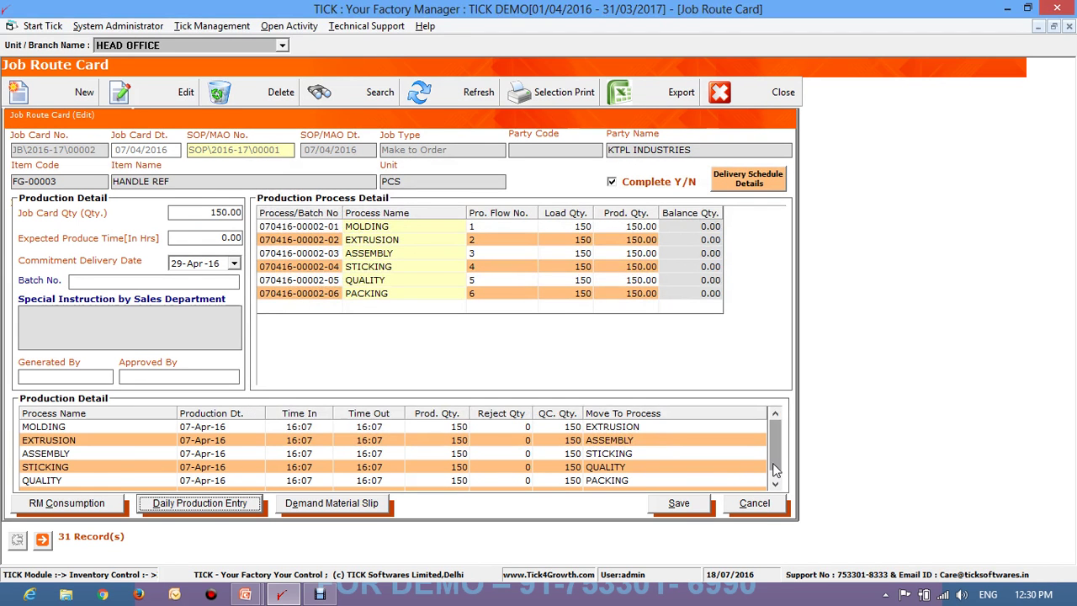
# Examine the Production Detail rows from MOLDING through PACKING and the process each one moves to.
pyautogui.click(774, 483)
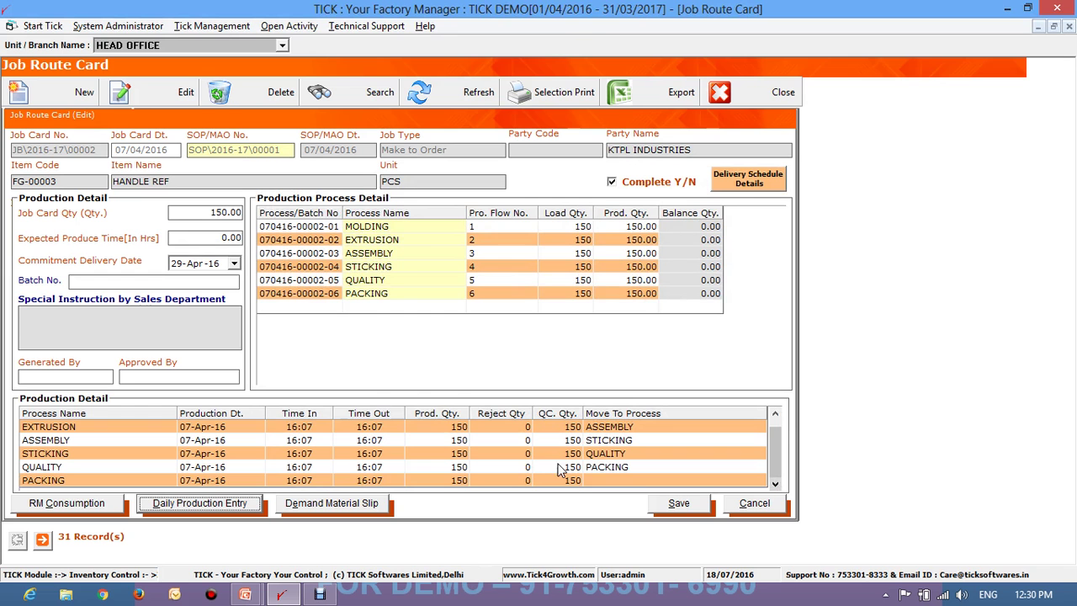
pyautogui.click(46, 443)
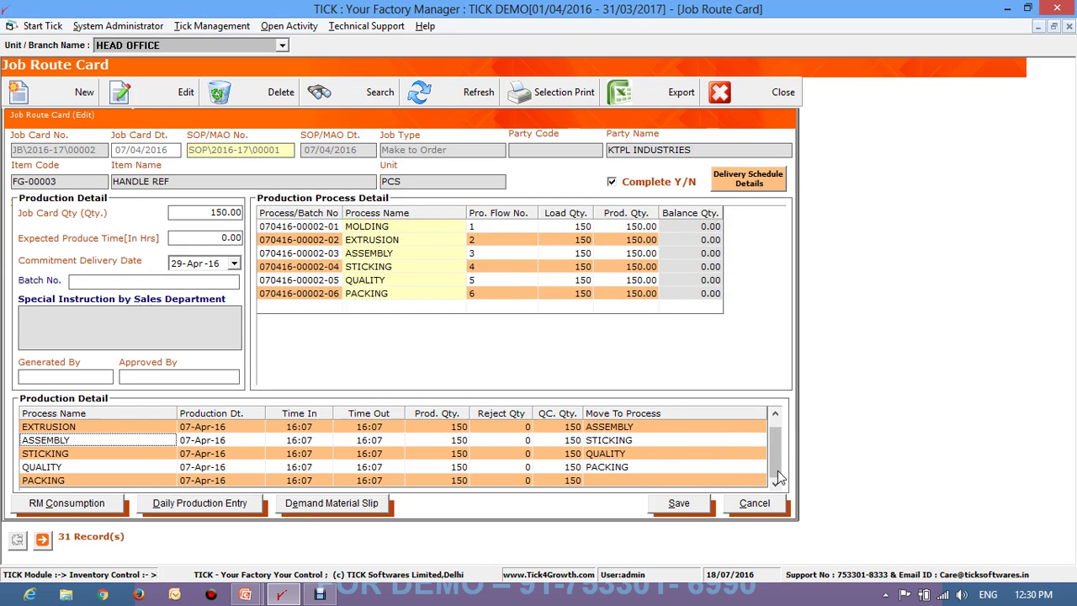
pyautogui.scroll(1, 775, 469)
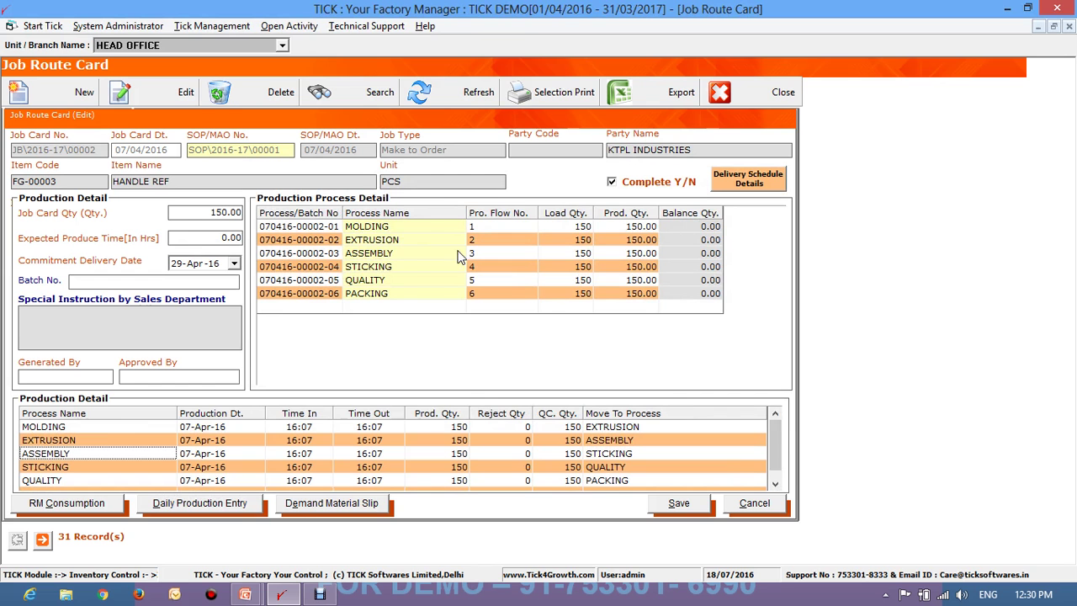
pyautogui.click(97, 427)
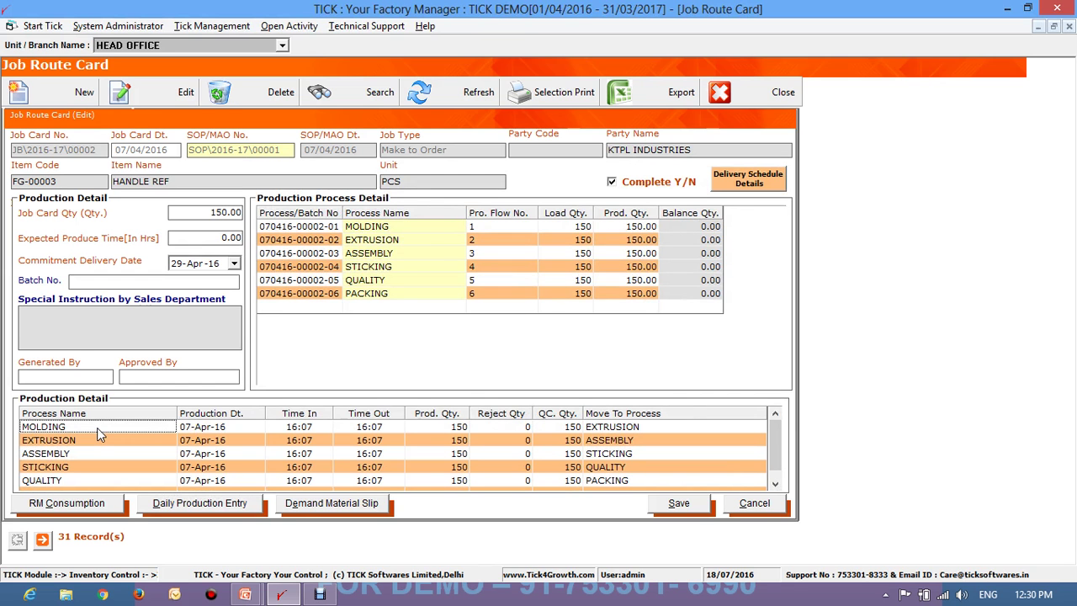
pyautogui.click(88, 439)
pyautogui.click(77, 454)
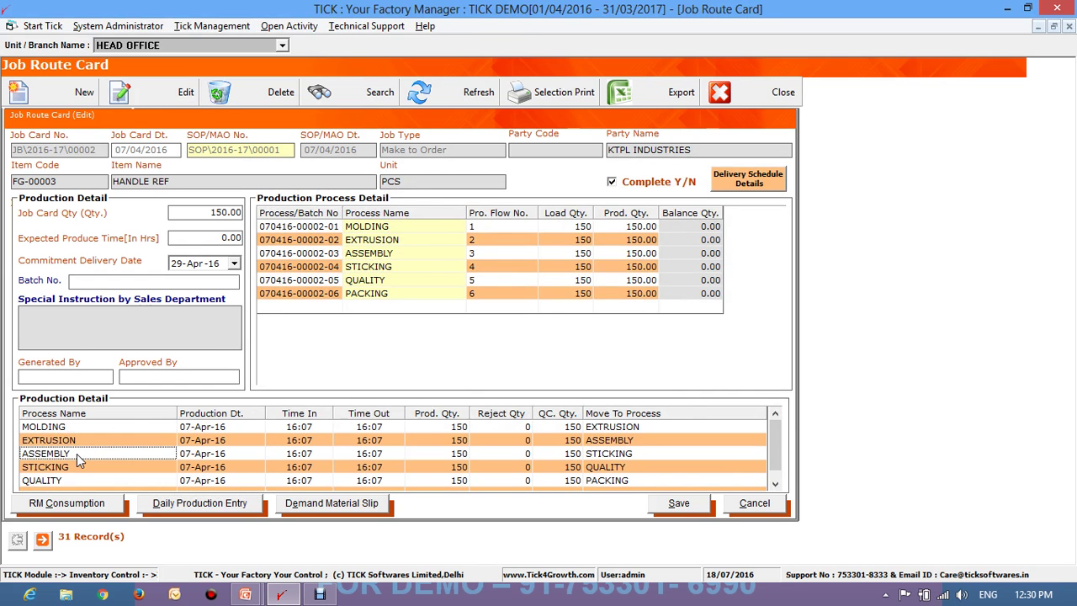
pyautogui.click(71, 480)
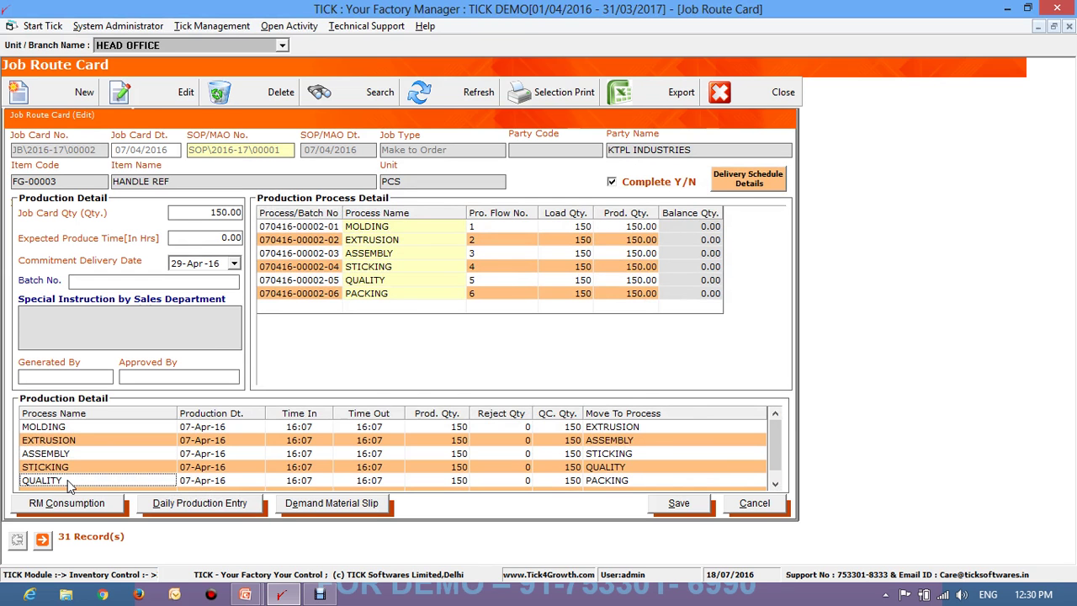
pyautogui.click(69, 489)
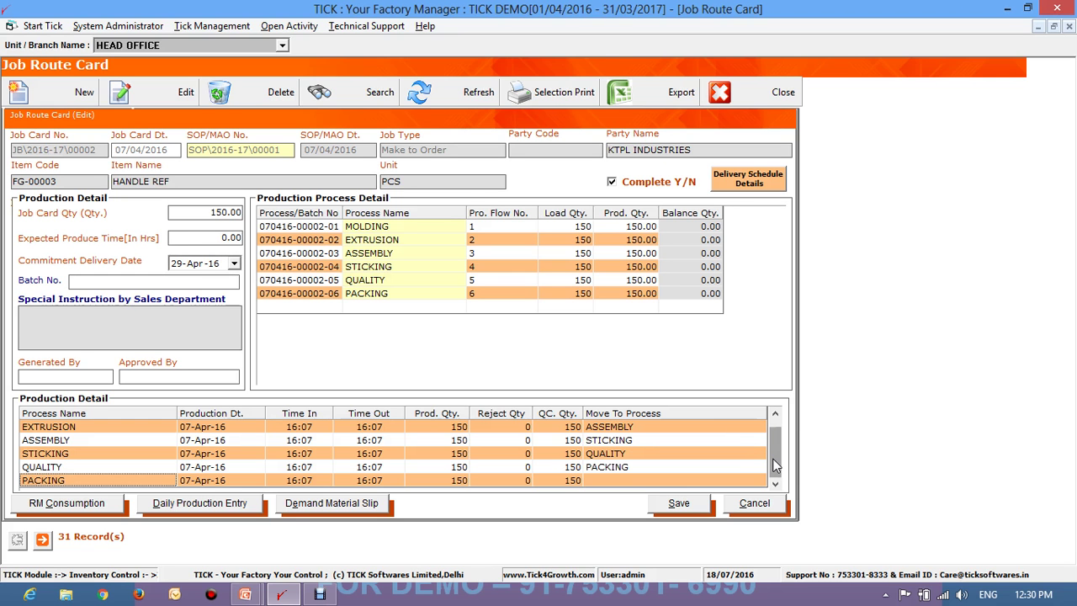
pyautogui.moveTo(773, 460); pyautogui.dragTo(777, 418)
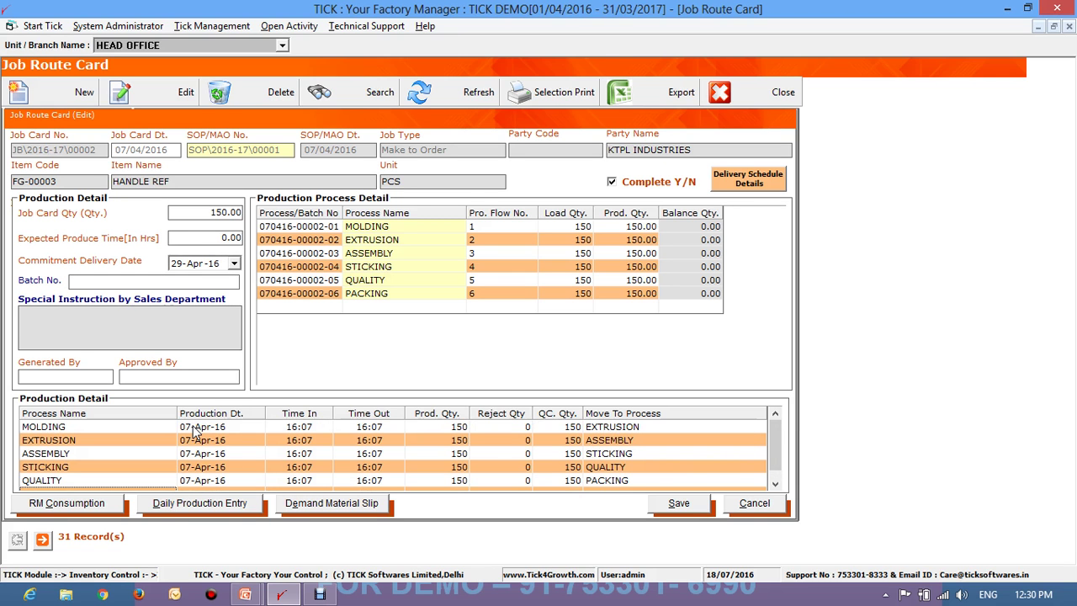
# Review the date, quantity, rate and approval fields of a blank Daily Production Entry, then close it unsaved.
pyautogui.click(202, 503)
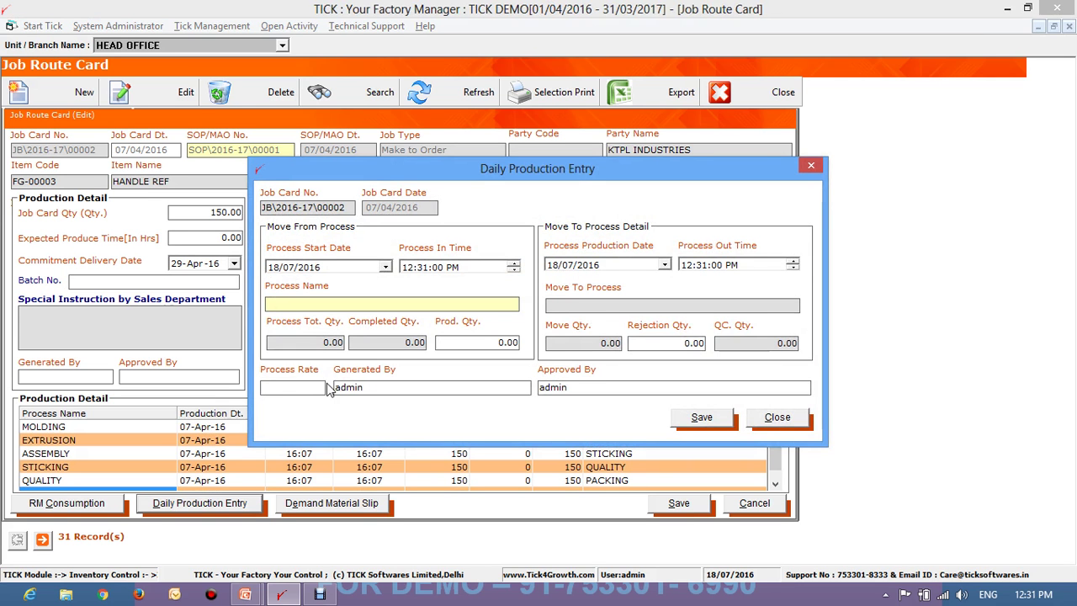
pyautogui.click(382, 386)
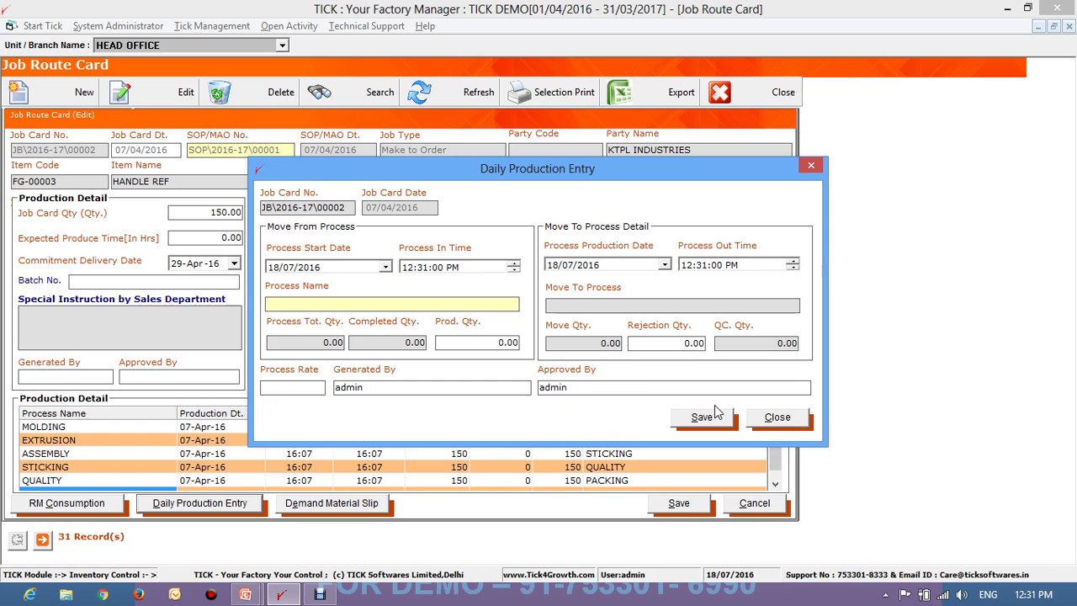
pyautogui.click(777, 417)
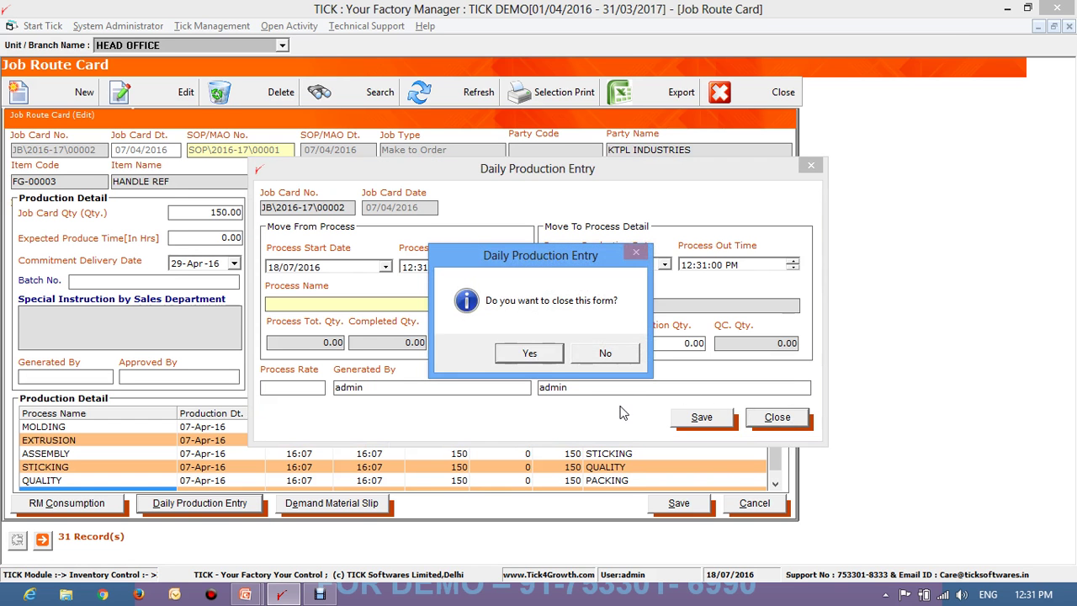
pyautogui.click(541, 352)
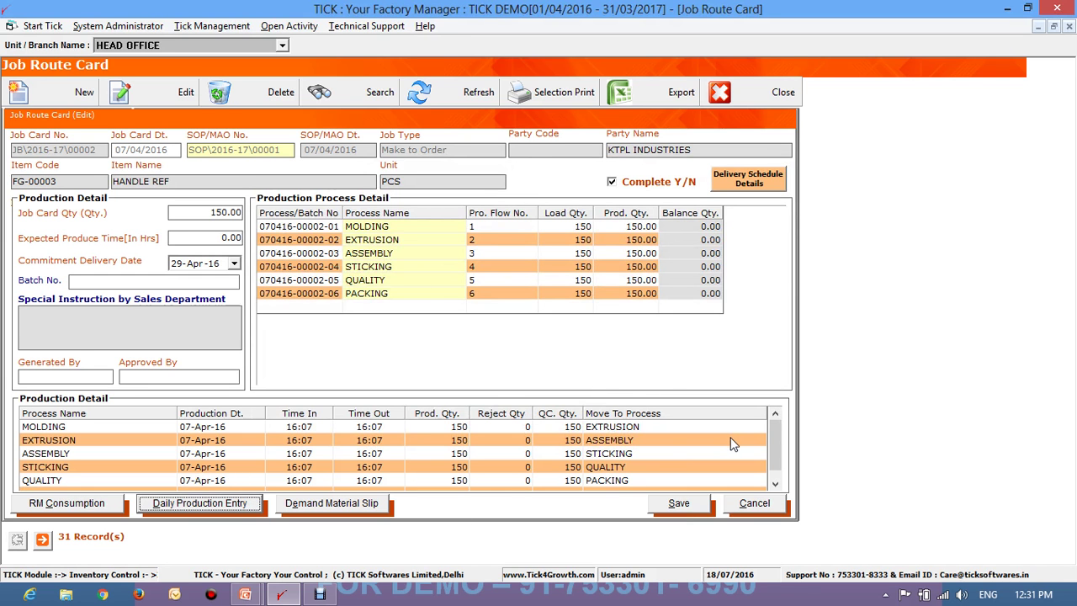
# Check the last Production Detail rows, leave the job card's edit form, and close the Job Route Card module.
pyautogui.click(775, 484)
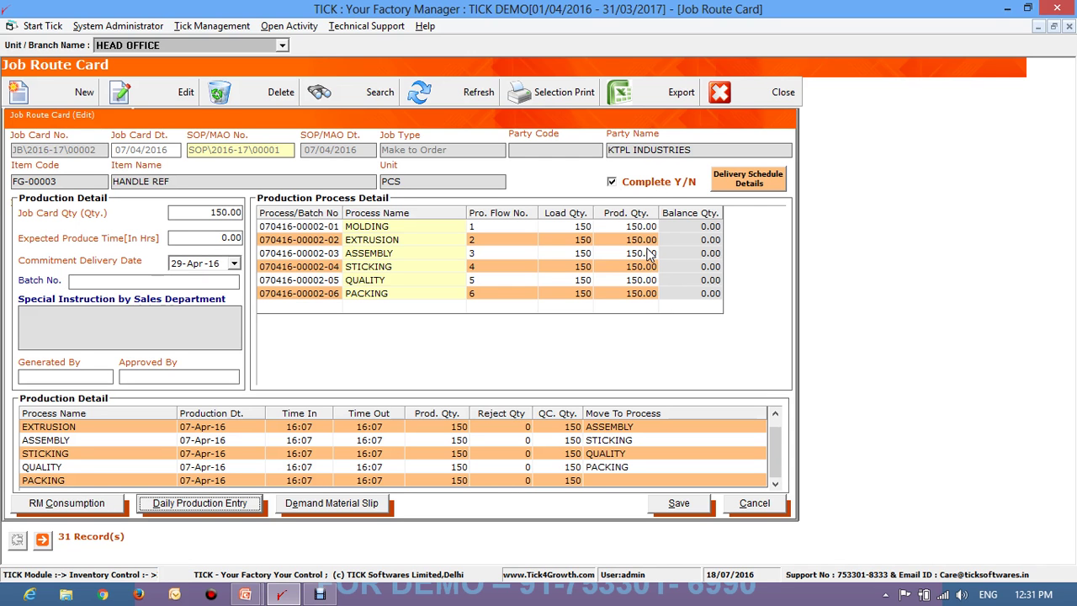
pyautogui.click(700, 503)
pyautogui.click(721, 101)
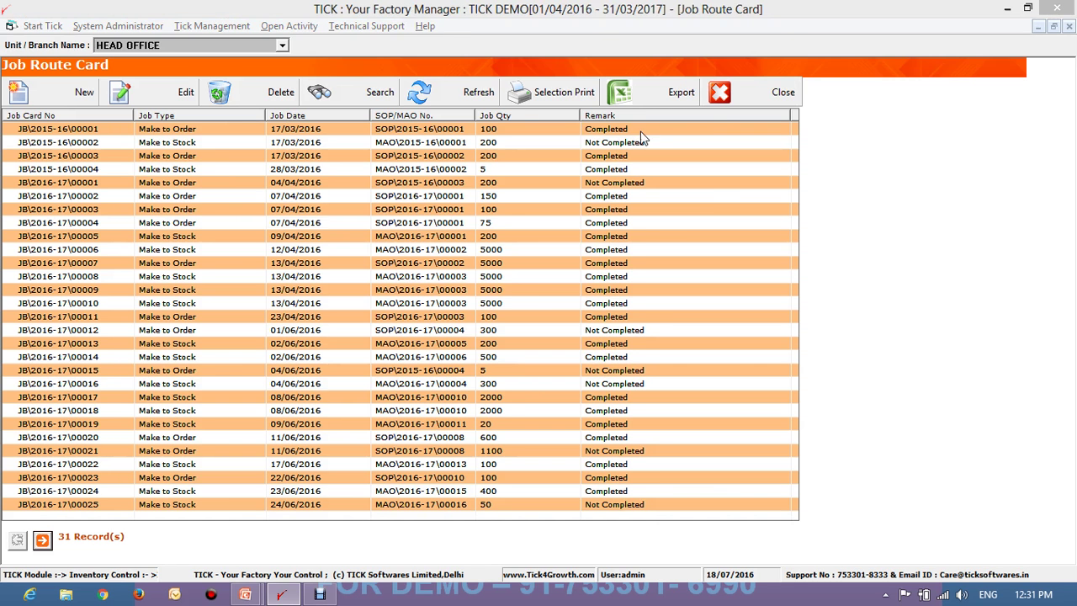
pyautogui.click(530, 354)
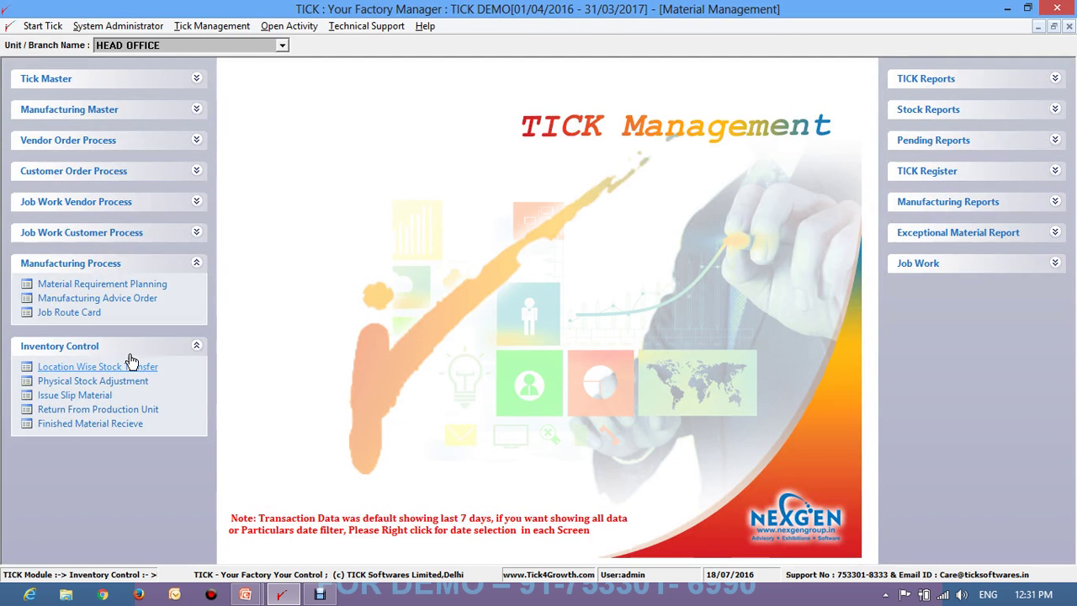